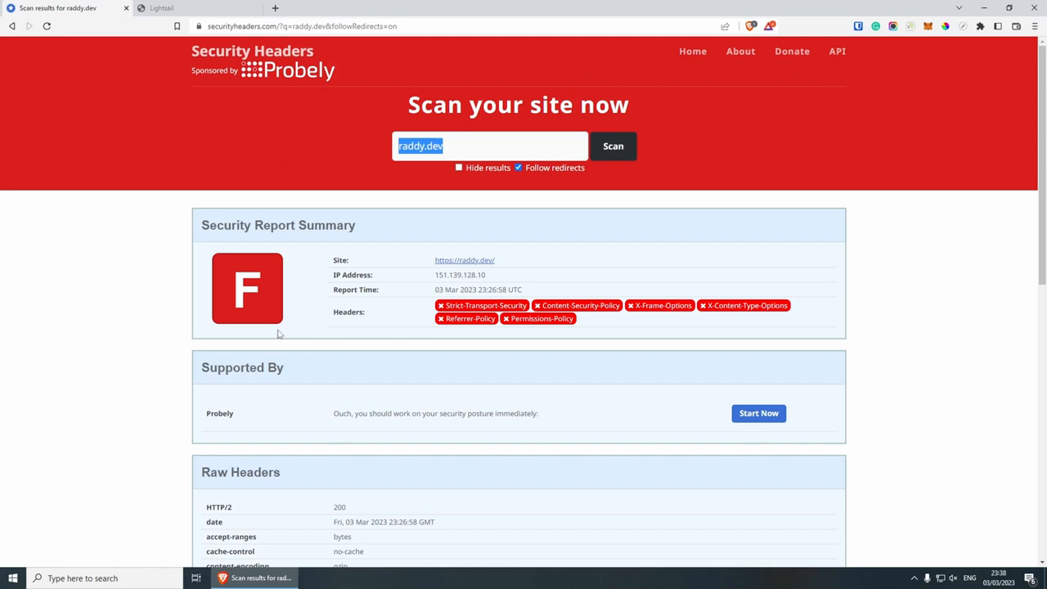
Look at the Raddy.Dev03 instance in Lightsail, and in FileZilla connect to the saved Raddy.dev site
left_click(164, 8)
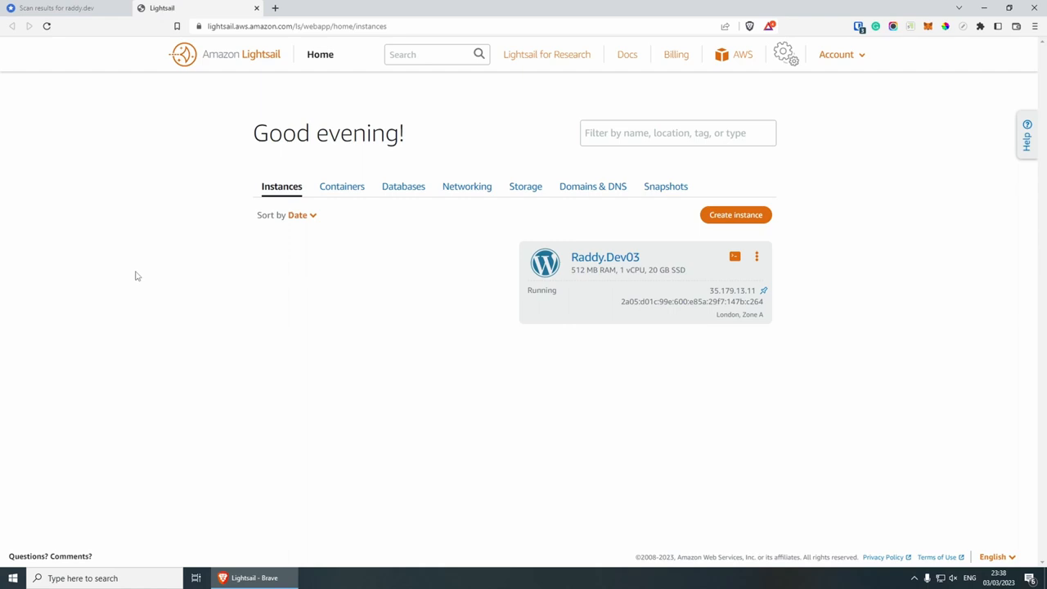
left_click(734, 257)
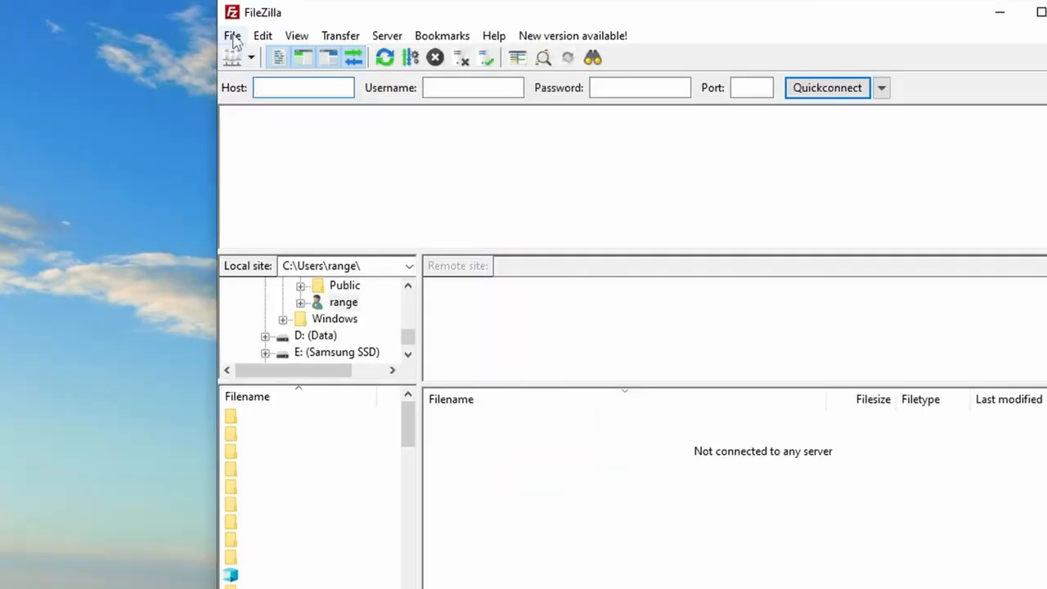
left_click(233, 36)
left_click(263, 57)
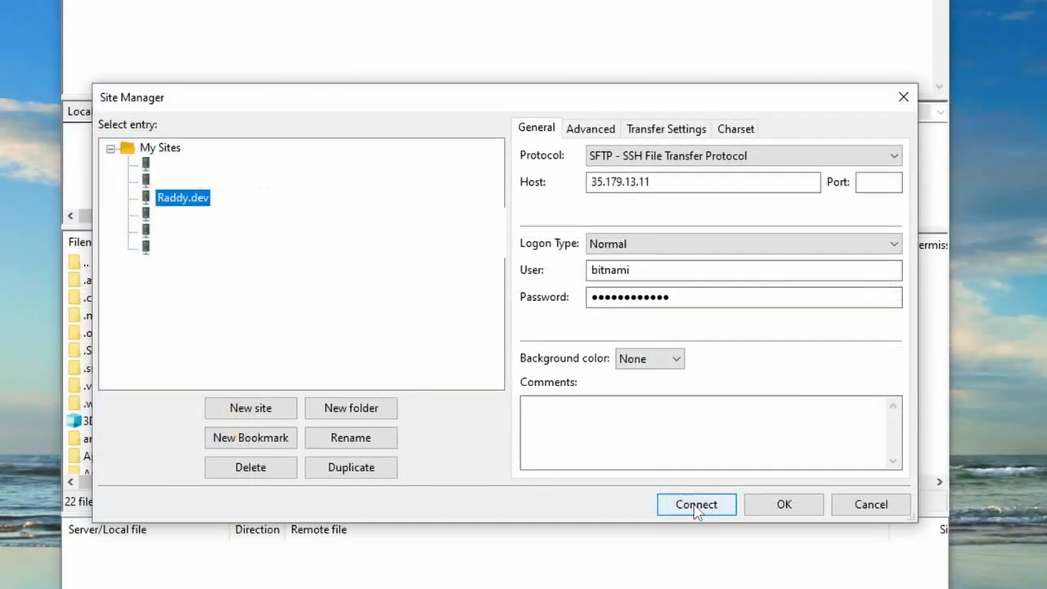
left_click(695, 505)
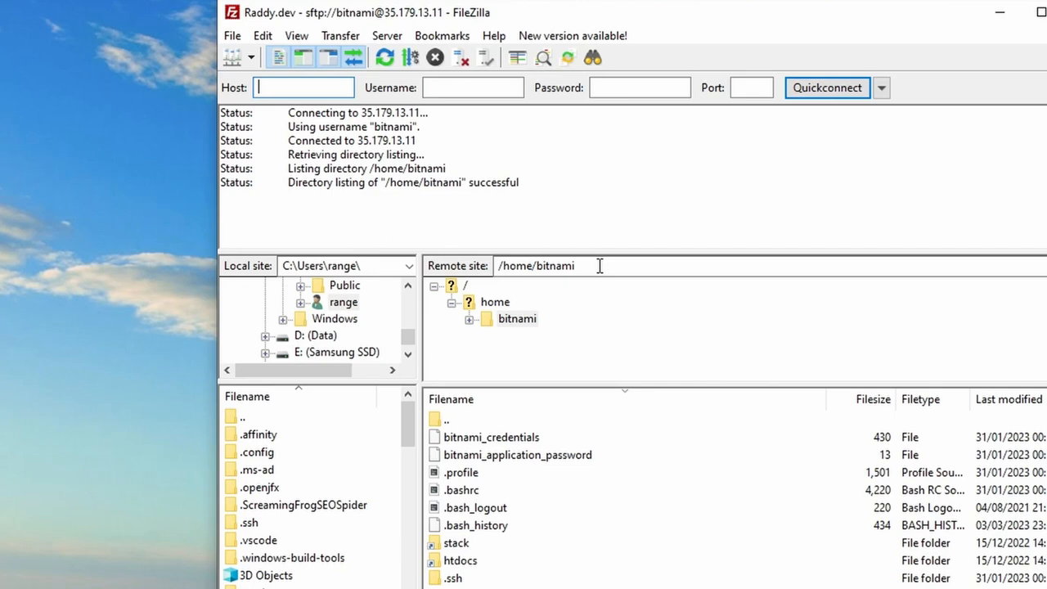
Open the remote directory /opt/bitnami/apache/conf/vhosts/ on the server
key("alt+Tab")
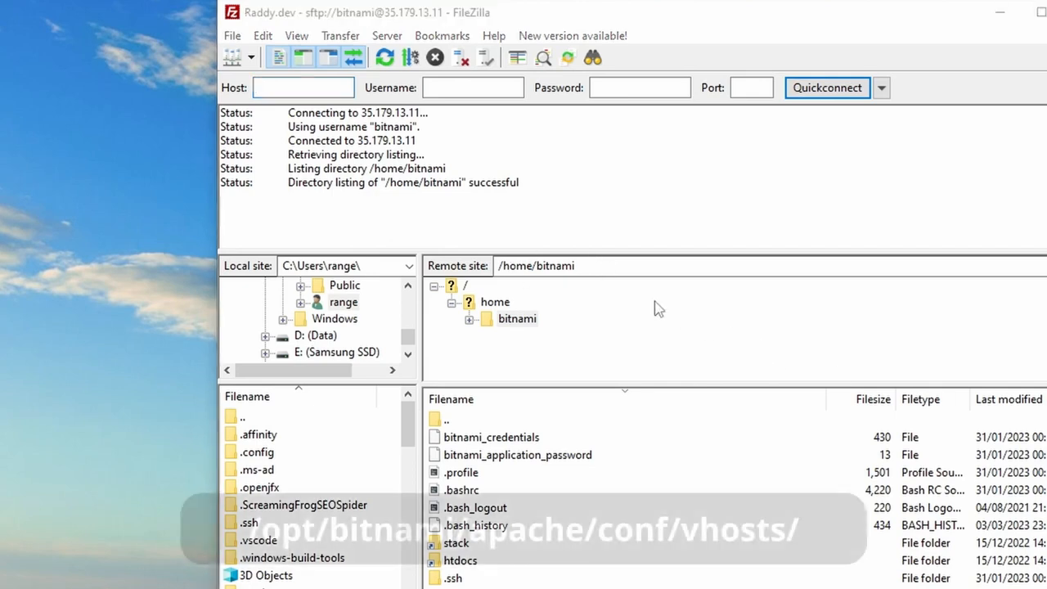
double_click(602, 266)
type("/opt/bitnami/apache/conf/vhosts/")
key("Return")
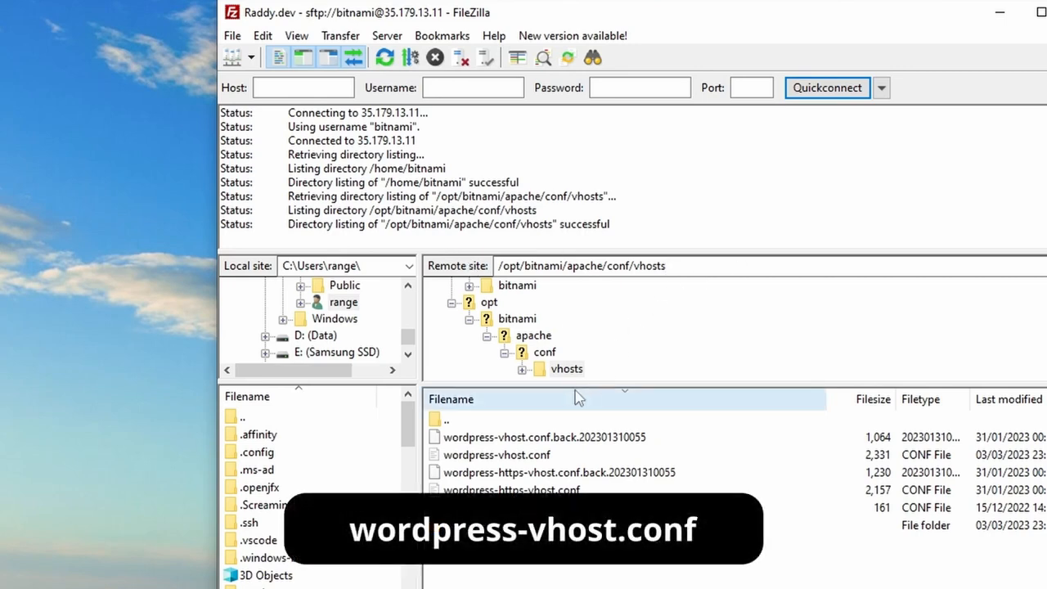
Download wordpress-vhost.conf from the remote vhosts directory to the desktop
left_click(485, 458)
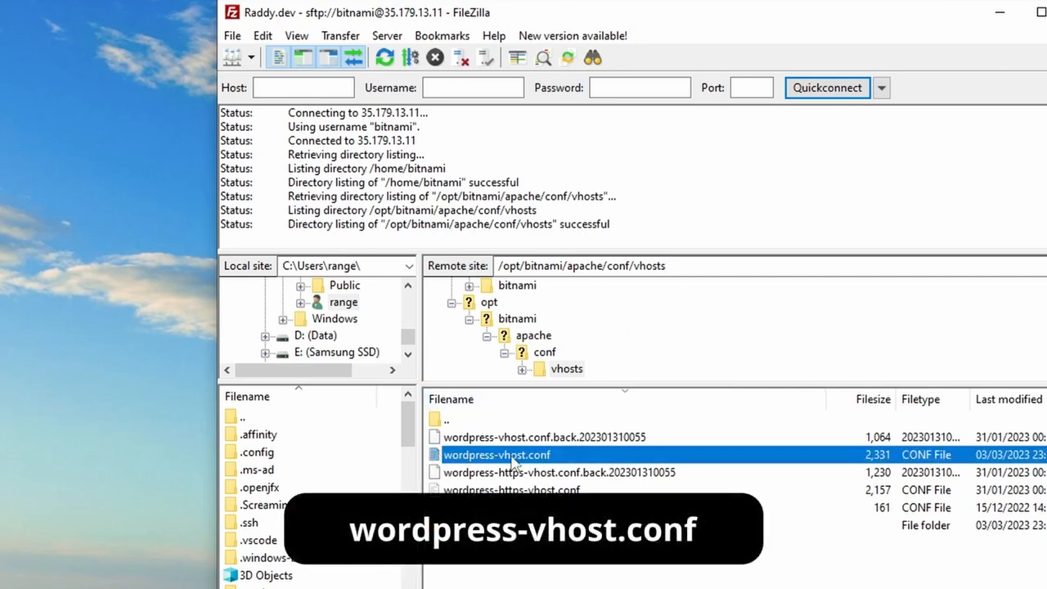
left_click_drag(532, 461, 146, 370)
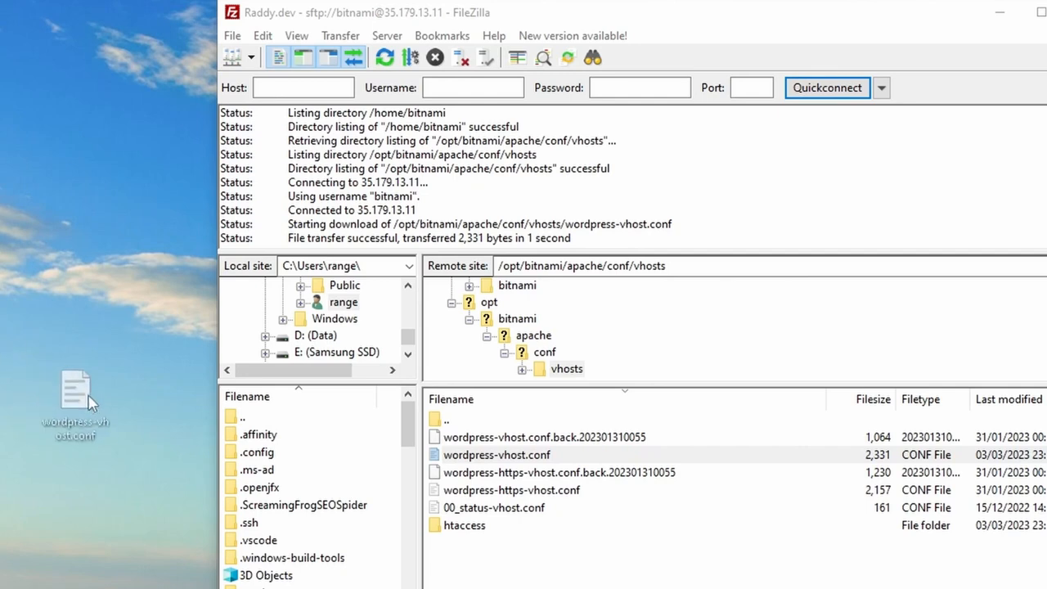
left_click(560, 563)
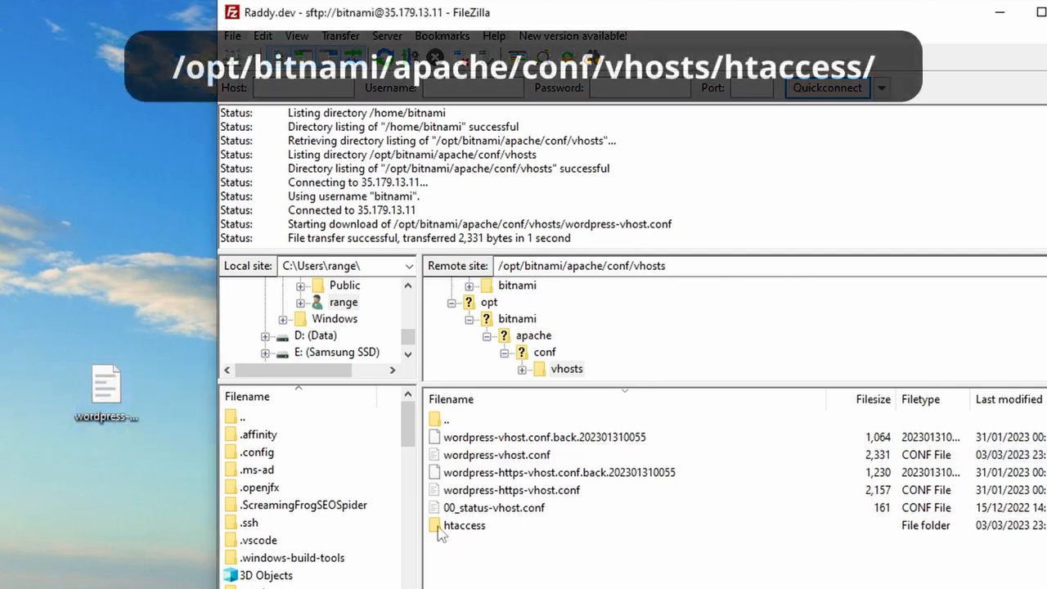
Download wordpress-htaccess.conf from the remote htaccess folder to the desktop, below the other downloaded file
double_click(473, 529)
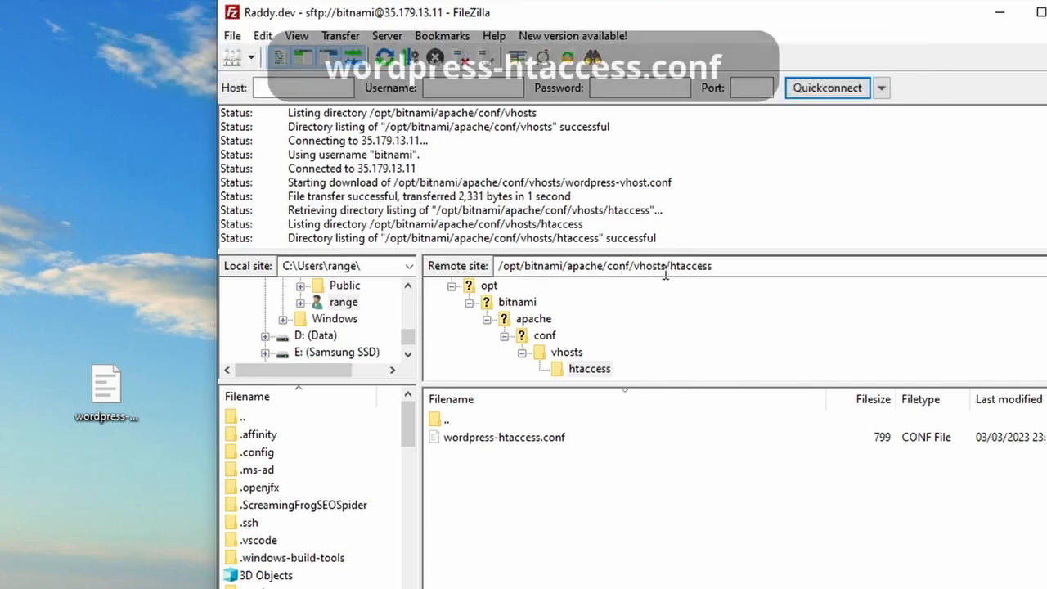
left_click(494, 443)
left_click_drag(549, 438, 105, 483)
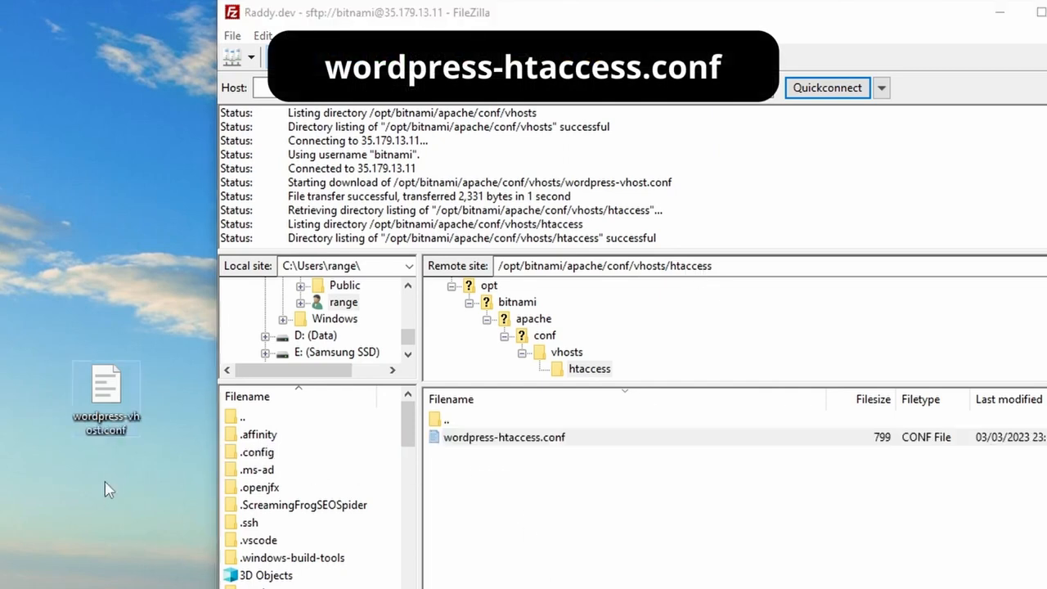
left_click_drag(0, 464, 108, 480)
Open both downloaded files, wordpress-vhost.conf and wordpress-htaccess.conf, from the desktop in Visual Studio Code
left_click_drag(0, 307, 172, 586)
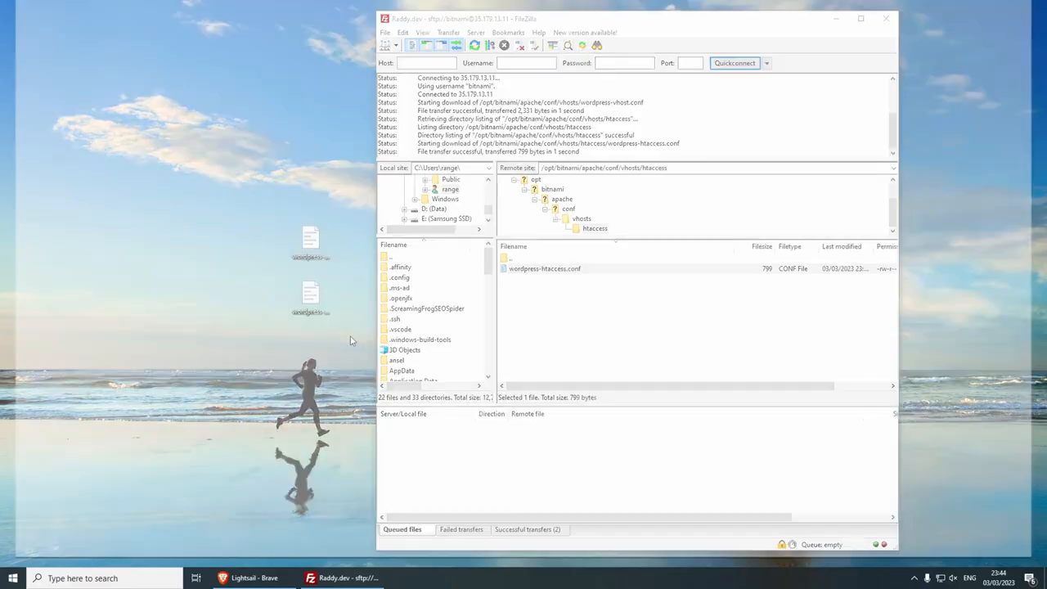
key("Return")
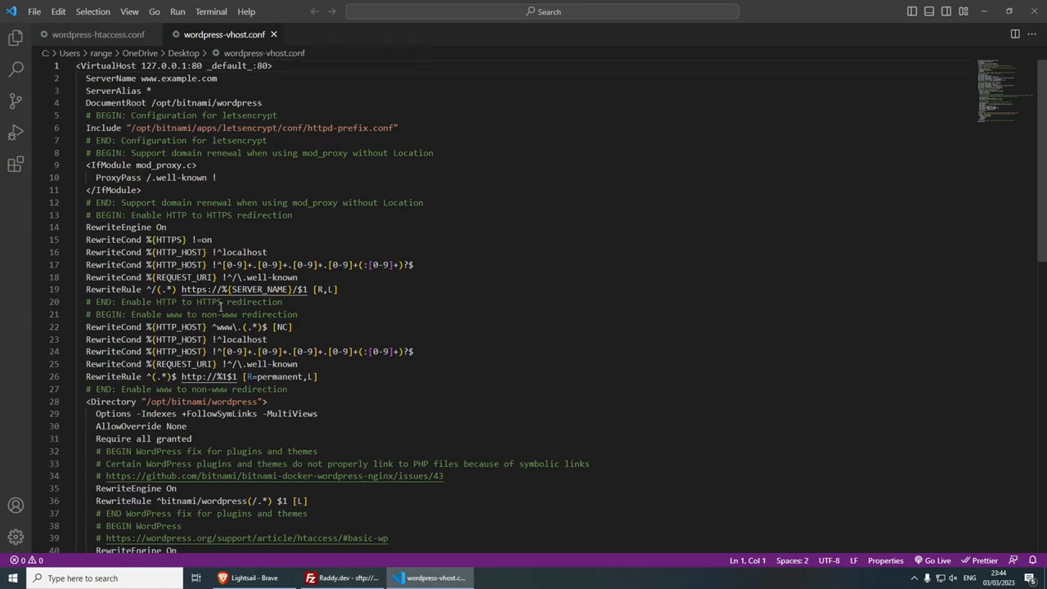
key("ctrl+equal")
key("ctrl+equal")
Set AllowOverride to All in the /opt/bitnami/wordpress Directory block of wordpress-vhost.conf and save the file
scroll(174, 284, "down", 5)
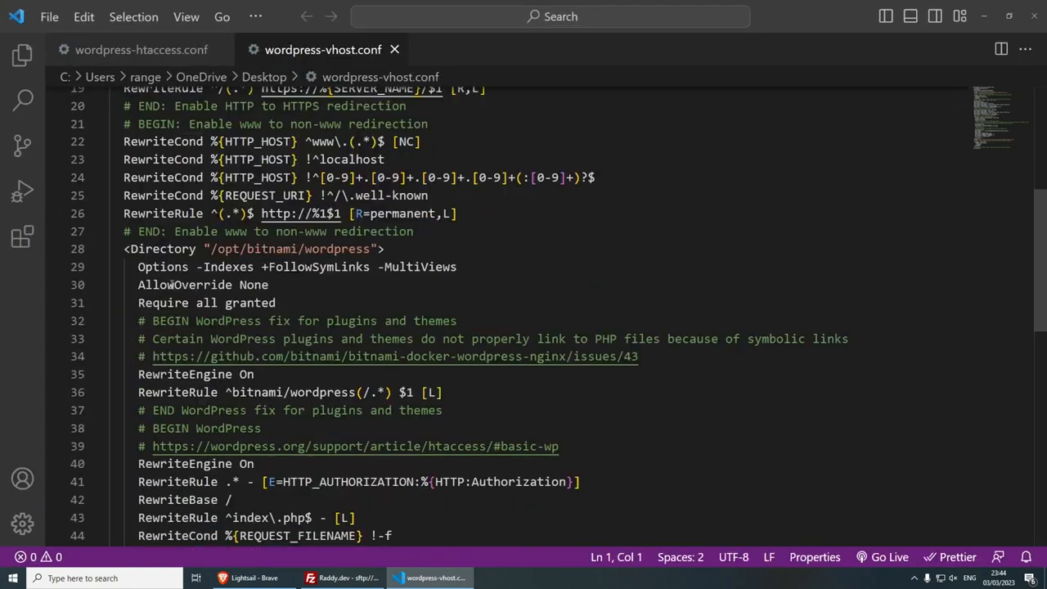
double_click(167, 284)
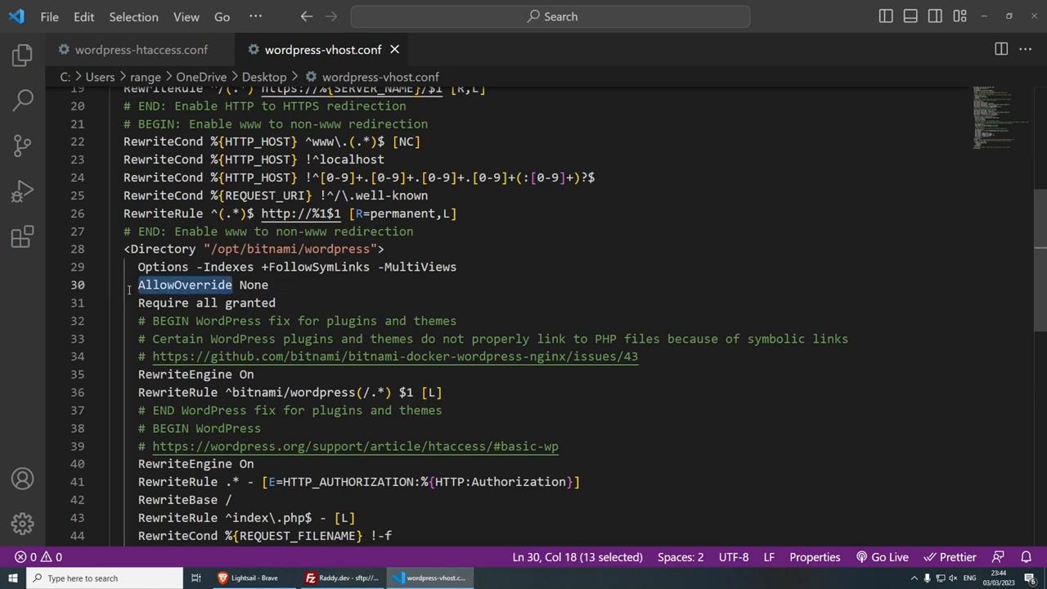
double_click(255, 283)
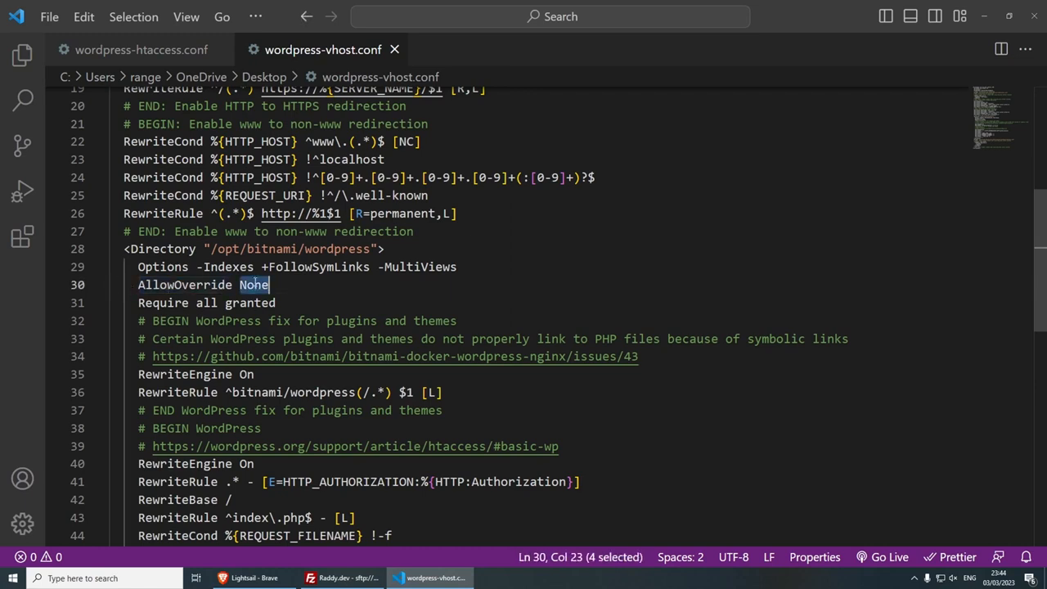
type("All")
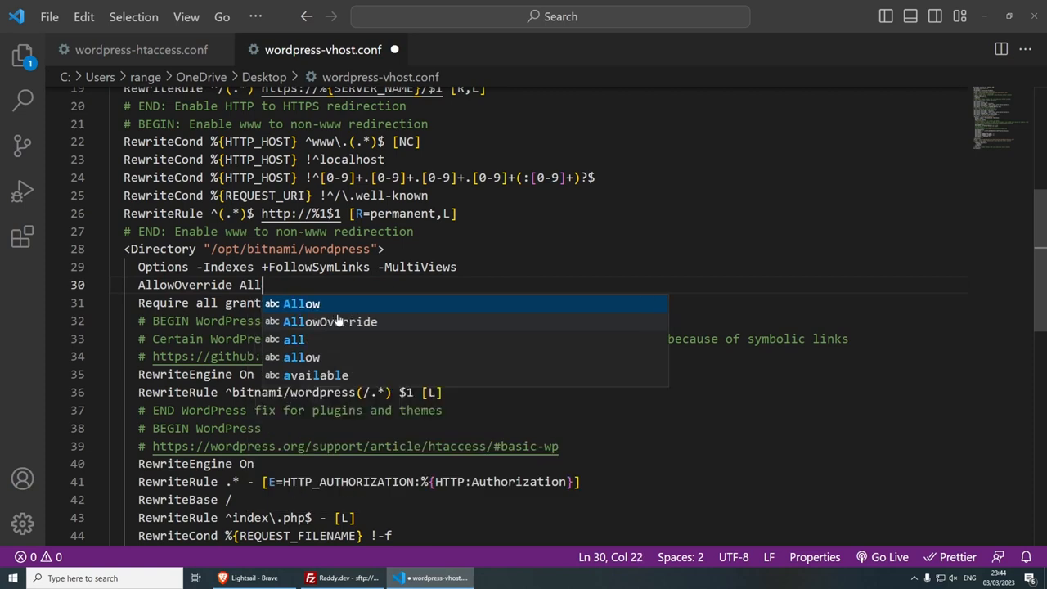
key("ctrl+s")
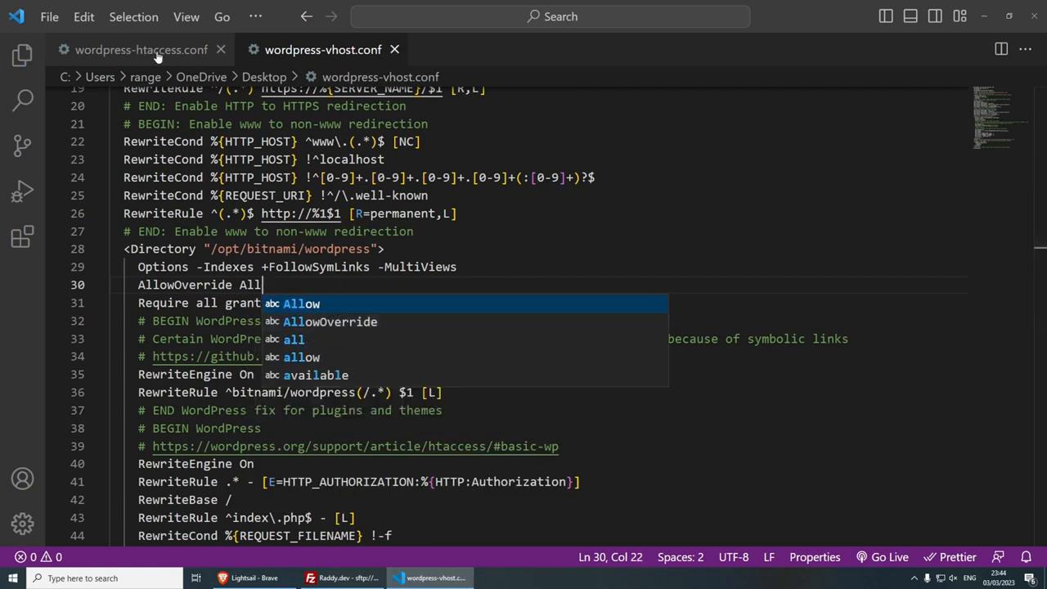
Append a "/opt/bitnami/wordpress" Directory block to wordpress-htaccess.conf with mod_headers.c setting eight headers from Strict-Transport-Security to Content-Security-Policy, and save the file
left_click(107, 54)
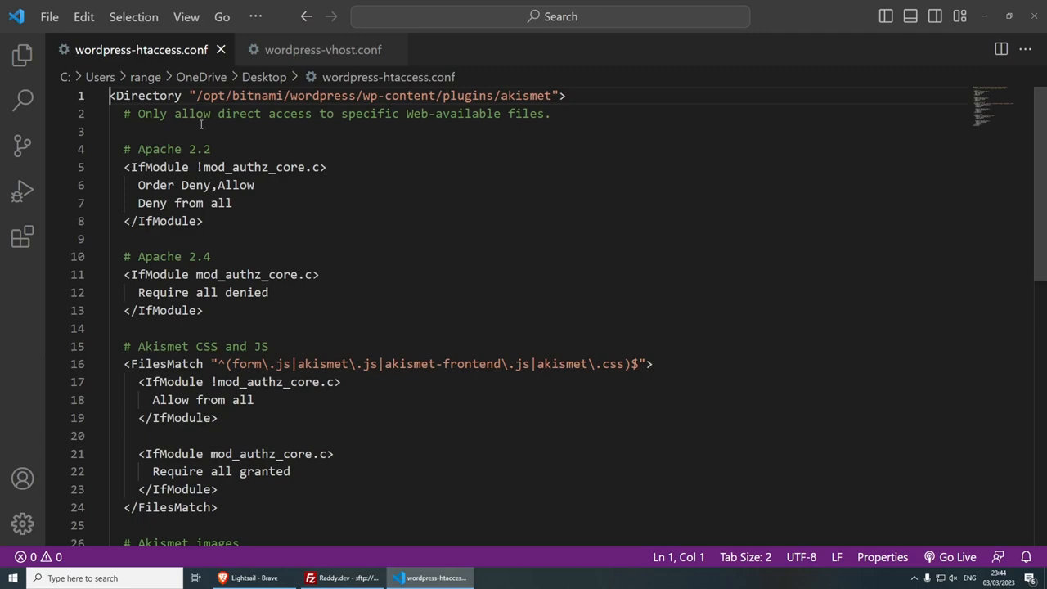
double_click(141, 95)
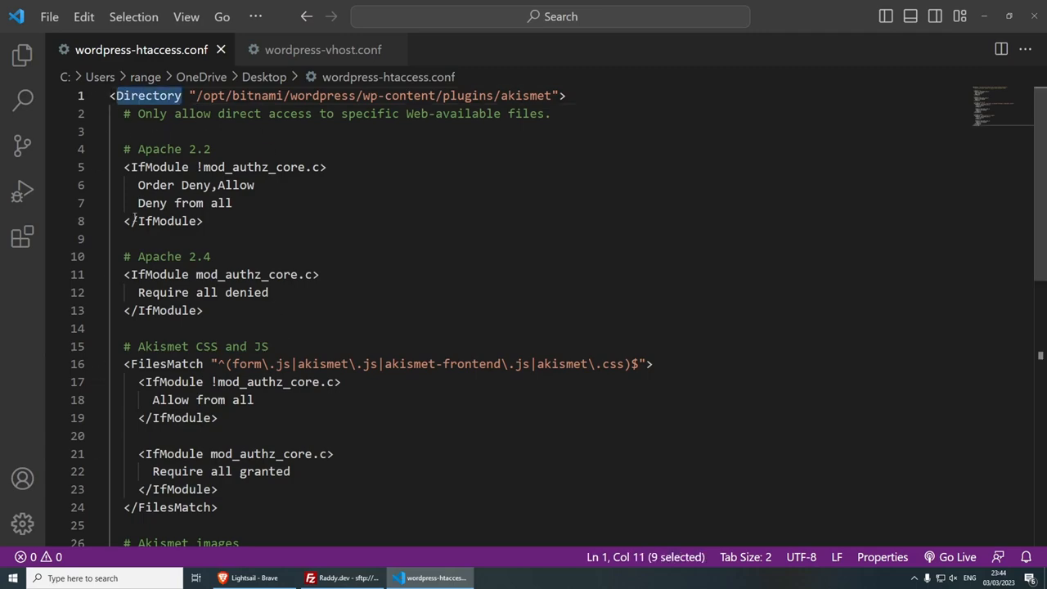
scroll(159, 240, "down", 8)
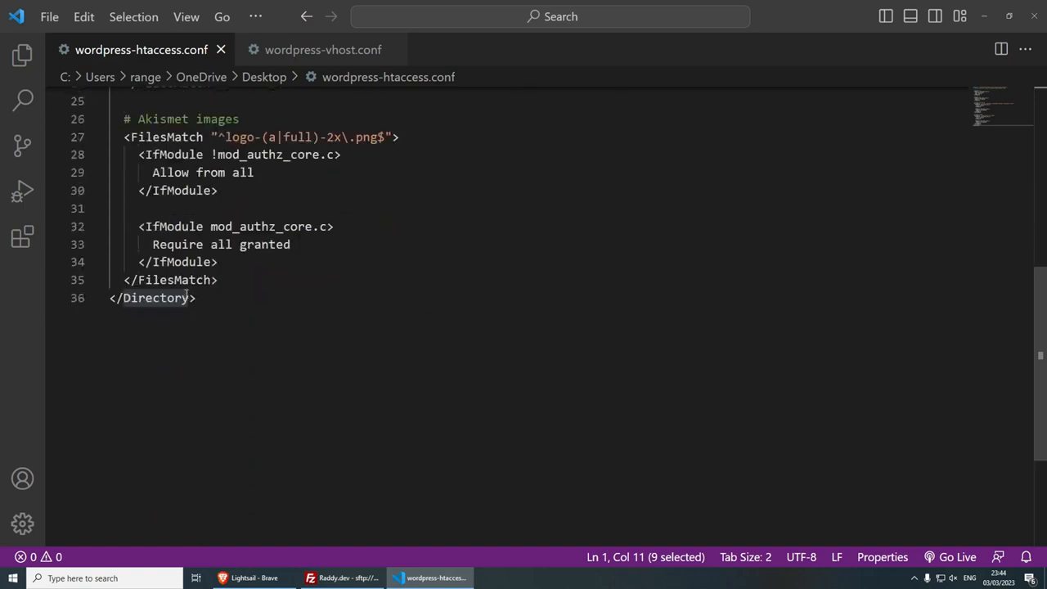
double_click(171, 297)
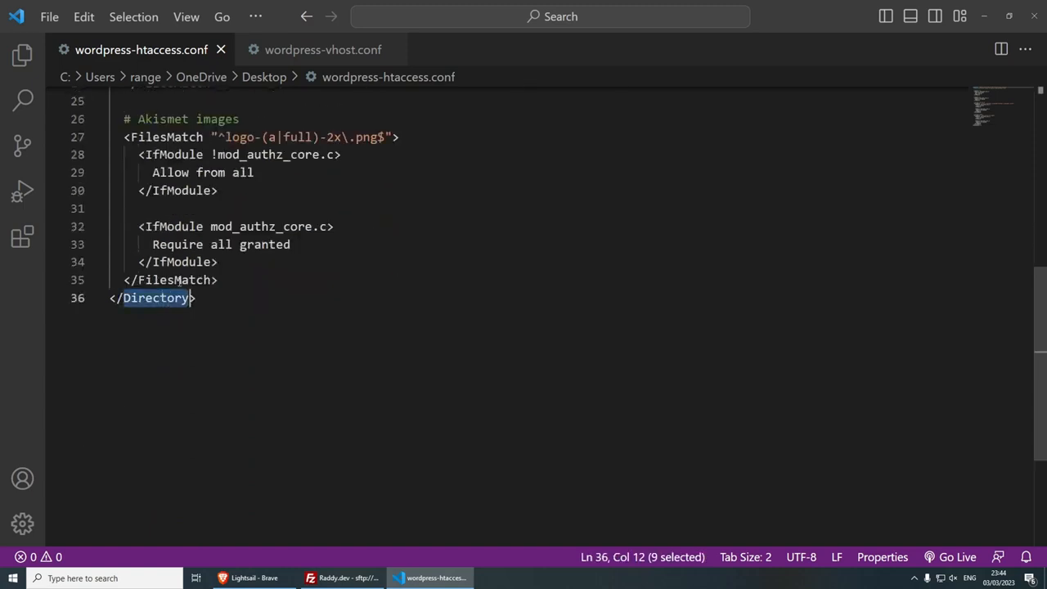
left_click(248, 300)
key("Return")
key("Return")
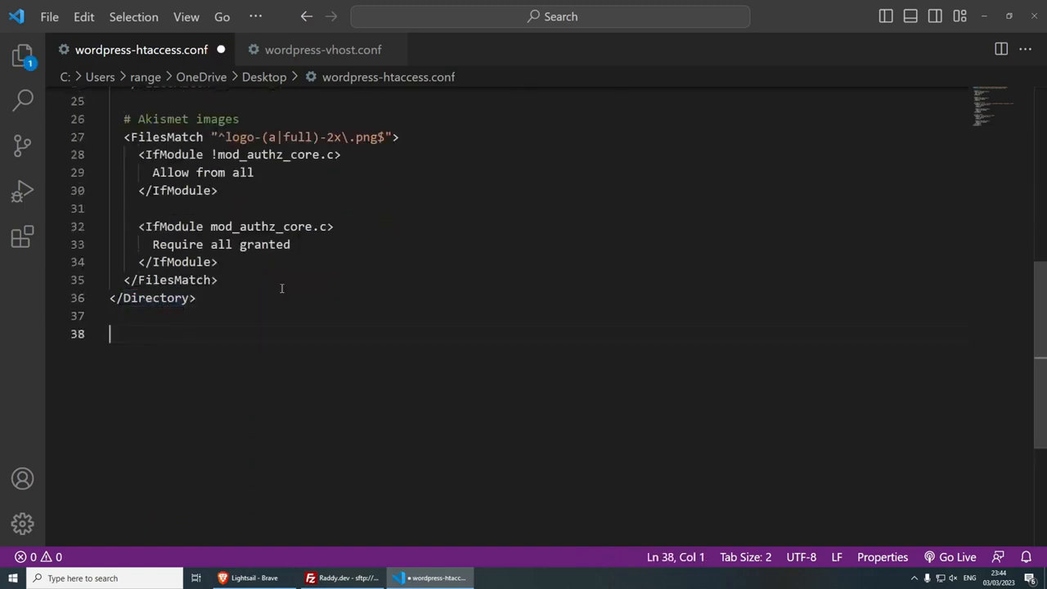
type("<Directory \"/opt/bitnami/wordpress\">   <IfModule mod_headers.c>     Header set Strict-Transport-Security \"max-age=31536000; includeSubDomains; preload\"     Header set Permissions-Policy \"camera=(), microphone=(), geolocation=(), interest-cohort=()\"     Header set X-Content-Type-Options nosniff     Header set X-DNS-Prefetch-Control \"on\"     Header set X-XSS-Protection \"1; mode=block\"     Header set X-Frame-Options \"SAMEORIGIN\"     Header set Referrer-Policy \"same-origin\"     Header set Content-Security-Policy \"upgrade-insecure-requests;\"   </IfModule> </Directory>")
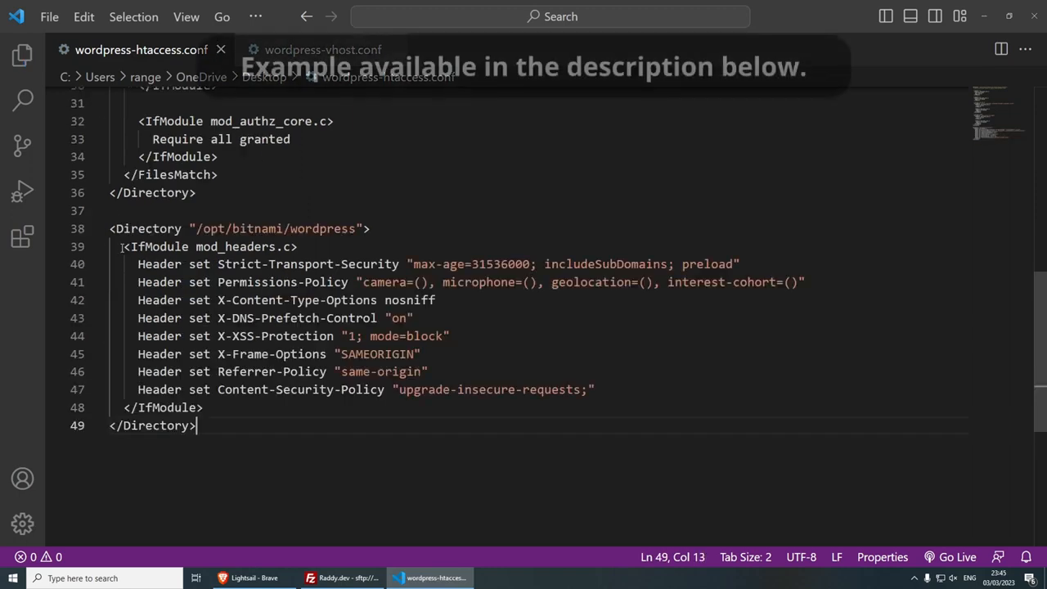
key("ctrl+s")
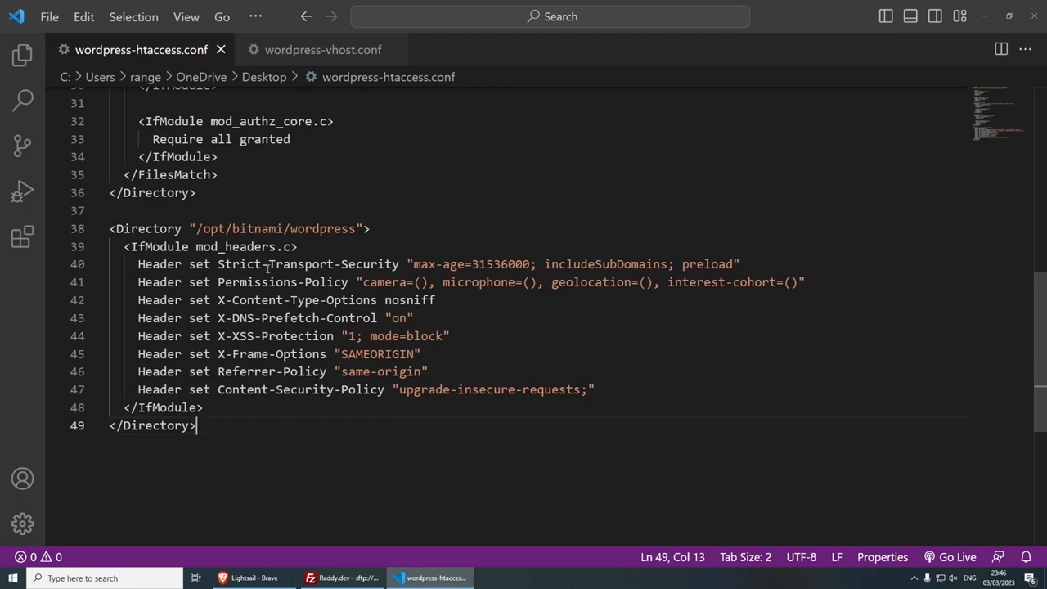
Recheck the edited wordpress-vhost.conf, and in FileZilla return to the remote vhosts directory
left_click(257, 407)
left_click(297, 51)
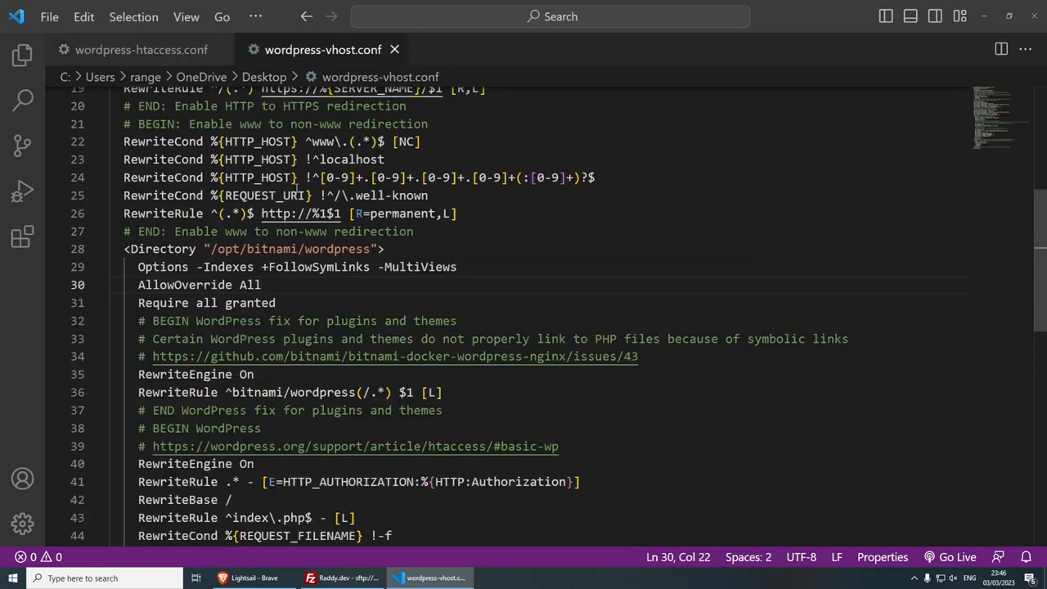
left_click(986, 16)
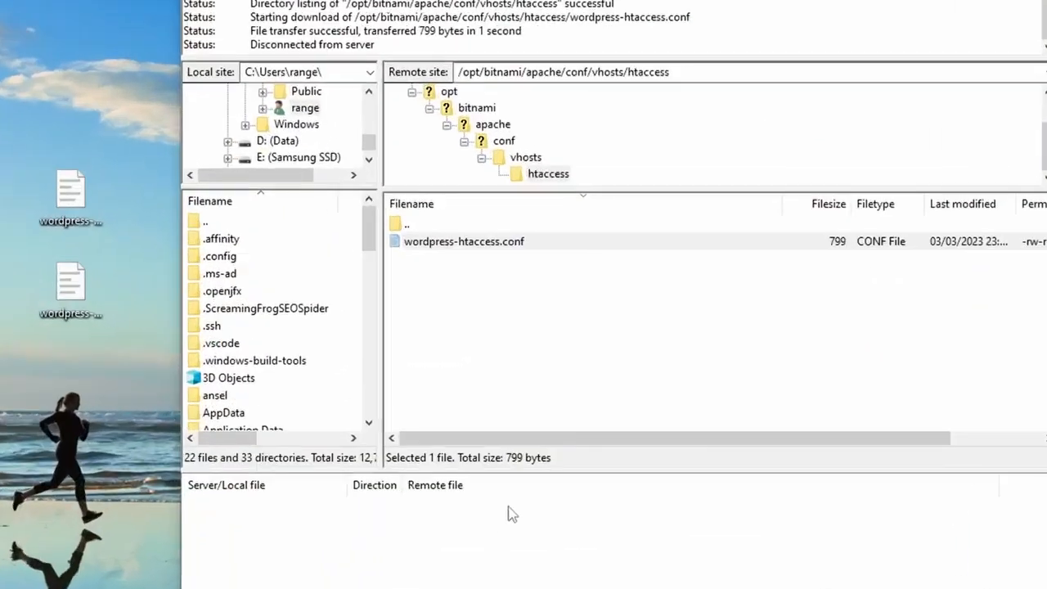
double_click(454, 226)
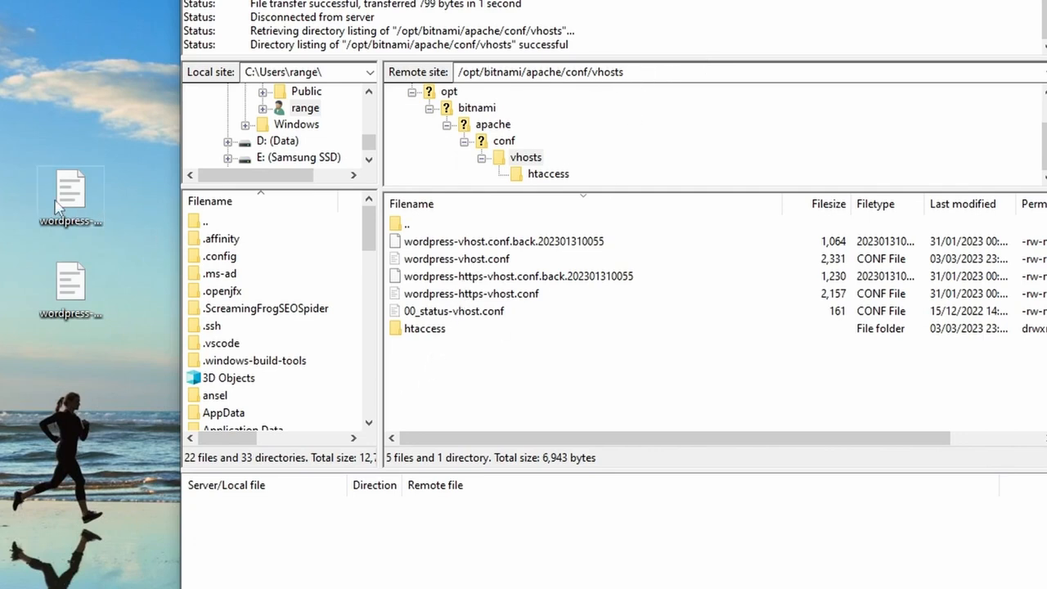
Rename the remote wordpress-vhost.conf as wordpress-vhost.conf_original to keep it as a backup
left_click(455, 264)
right_click(509, 260)
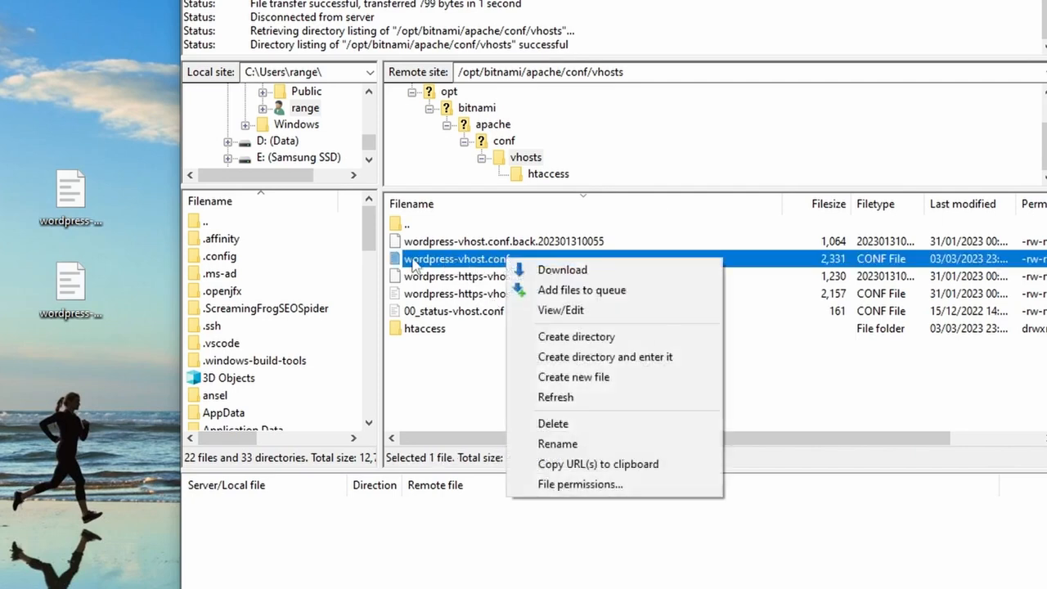
left_click(584, 439)
left_click(513, 260)
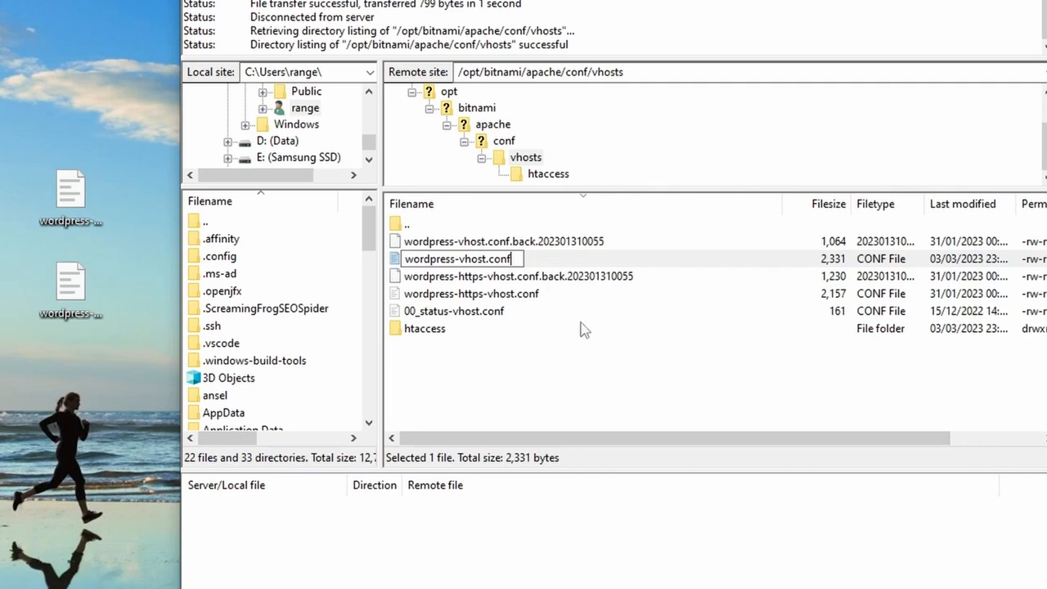
type("_original")
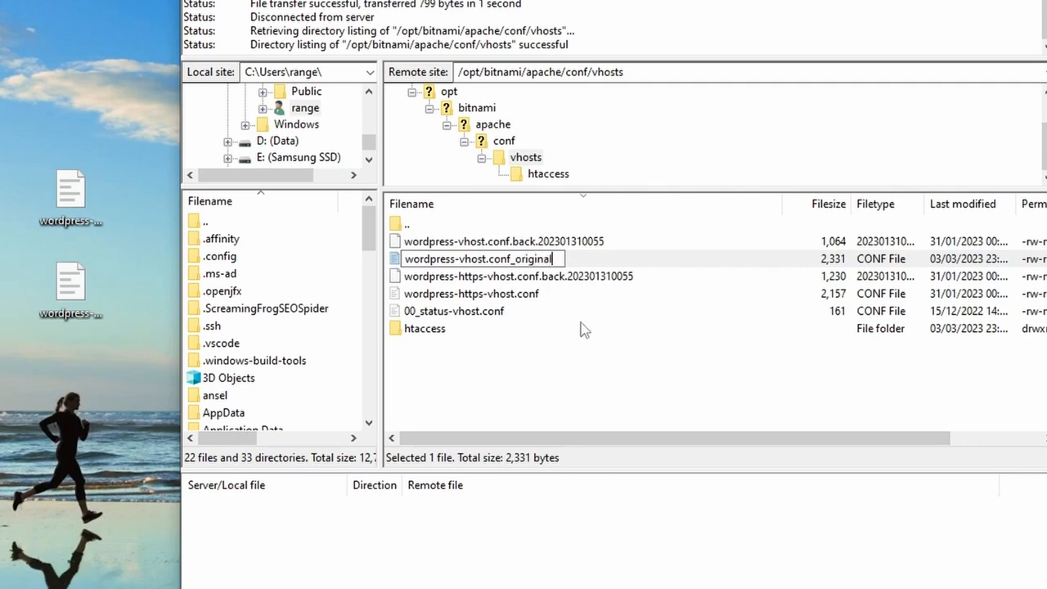
key("Return")
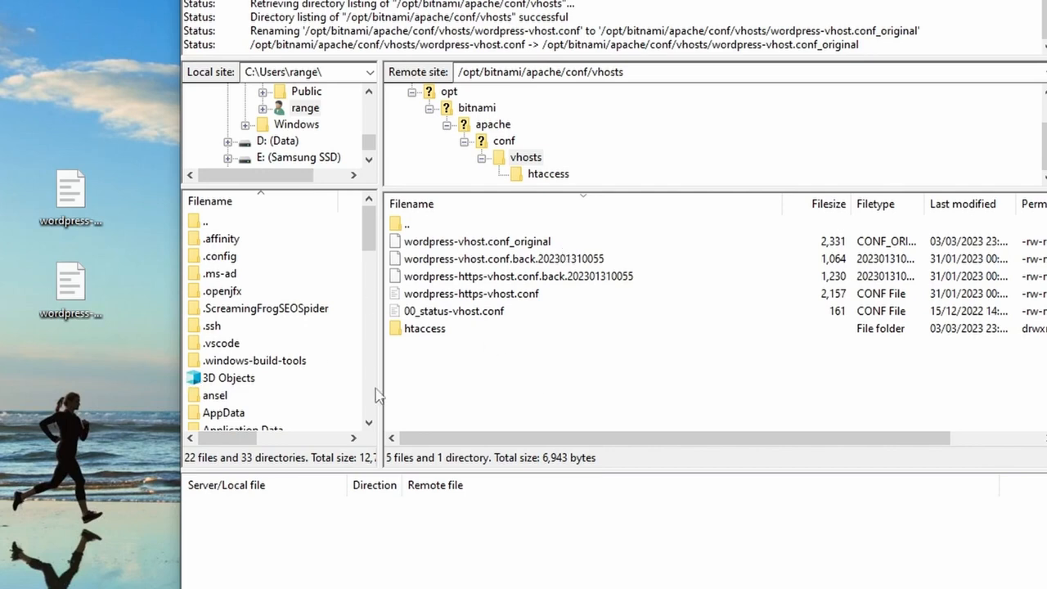
Upload the edited wordpress-vhost.conf from the desktop to the remote vhosts directory, and switch to the Lightsail page in Brave
left_click(65, 193)
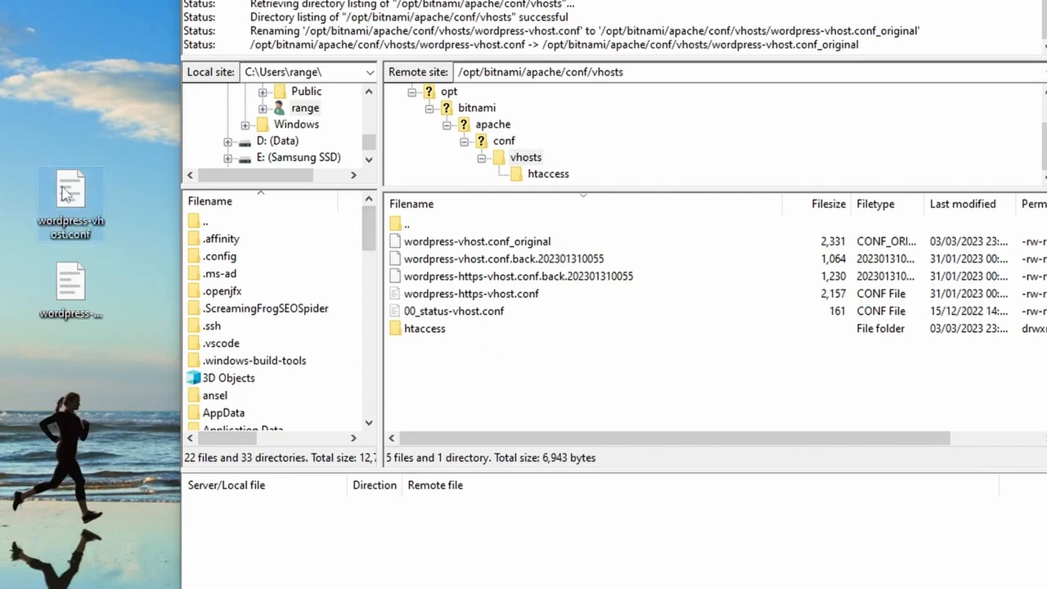
left_click_drag(65, 192, 434, 250)
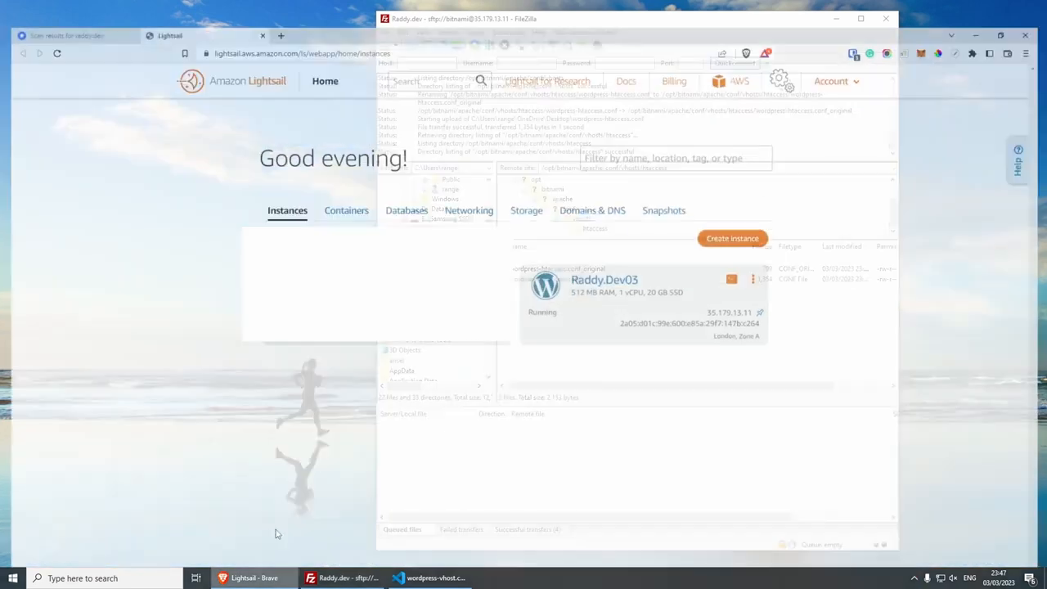
left_click(252, 577)
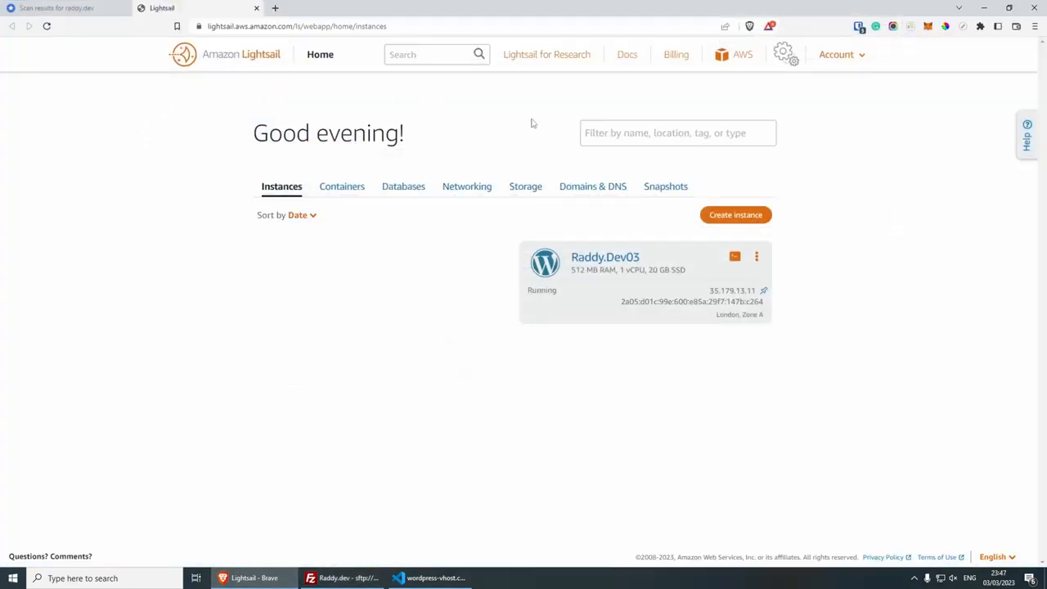
Open a browser-based SSH terminal session for the Raddy.Dev03 WordPress instance in Lightsail
key("ctrl+plus")
key("ctrl+plus")
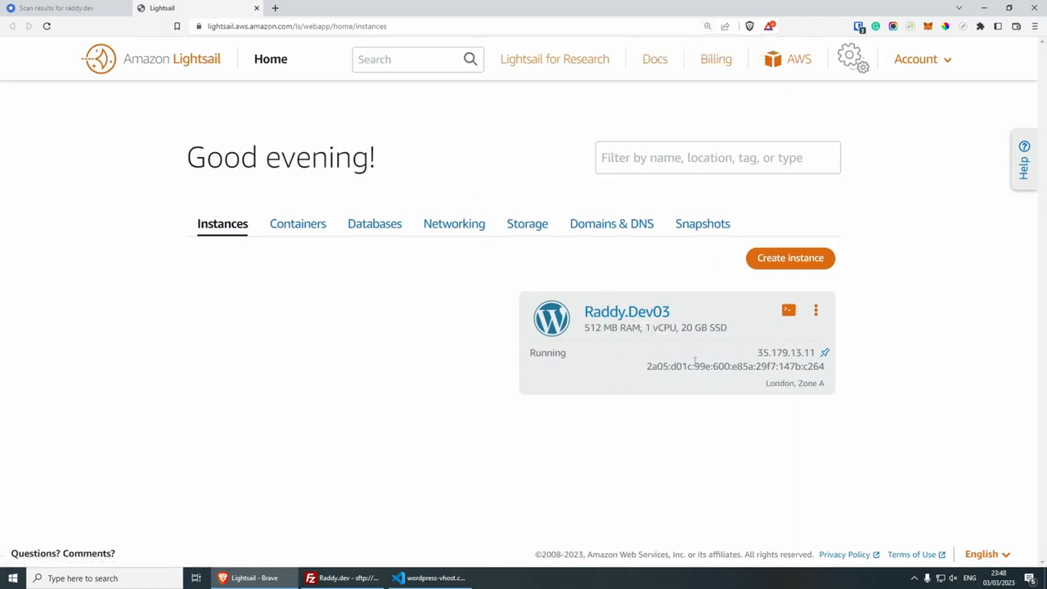
left_click(788, 312)
left_click_drag(390, 12, 531, 47)
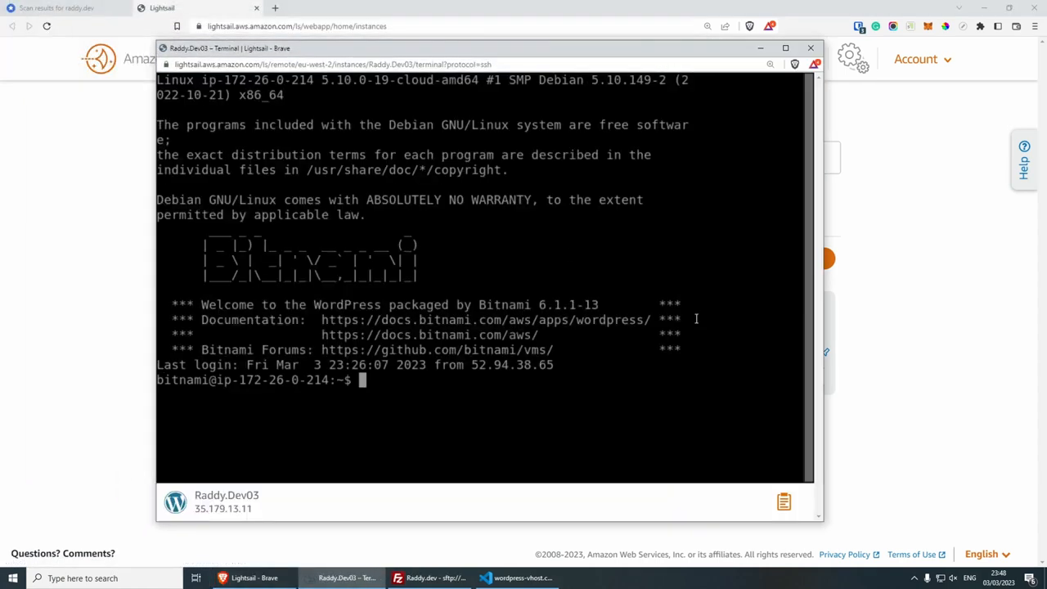
Restart Apache on the instance by running "sudo /opt/bitnami/ctlscript.sh restart apache", and check the command's output
right_click(372, 380)
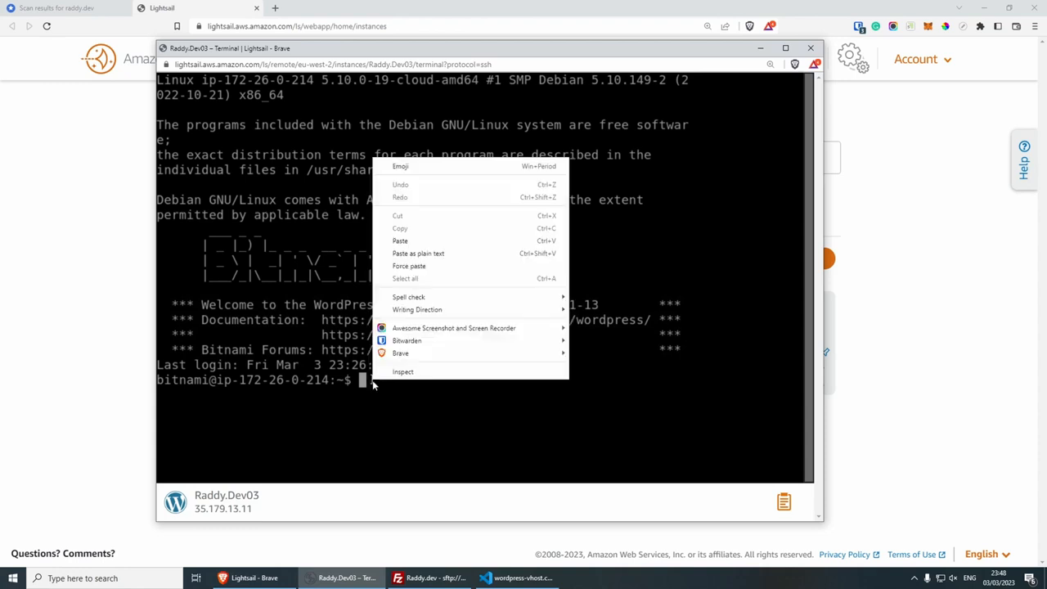
left_click(405, 241)
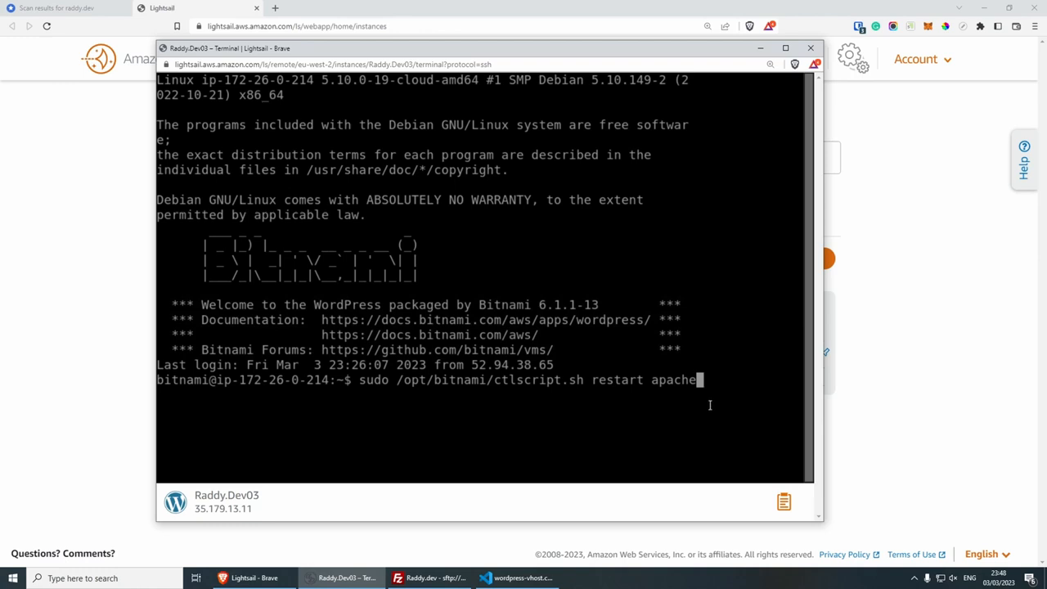
key("Return")
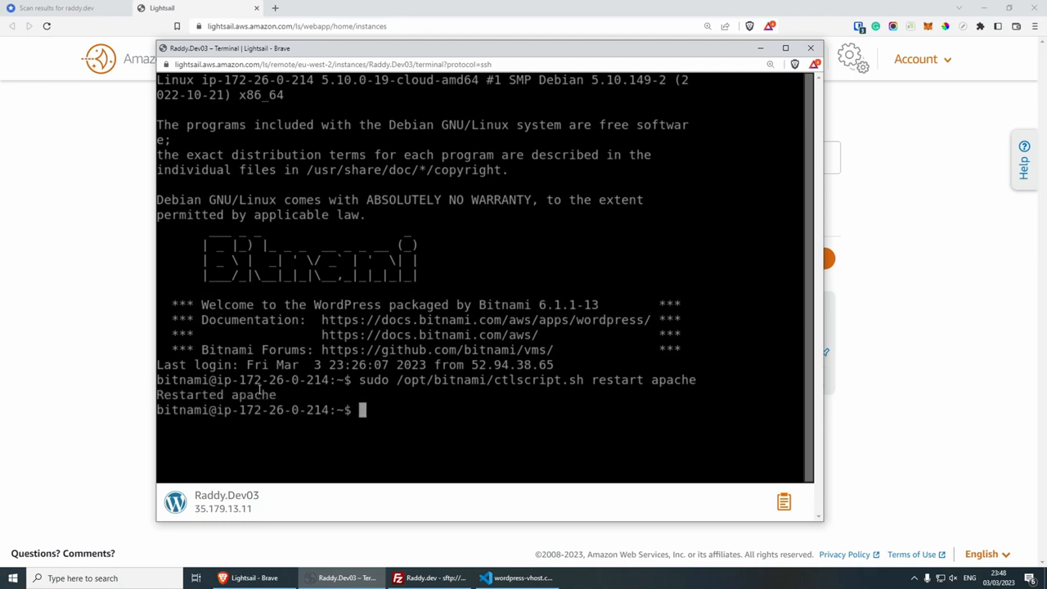
left_click_drag(278, 397, 159, 394)
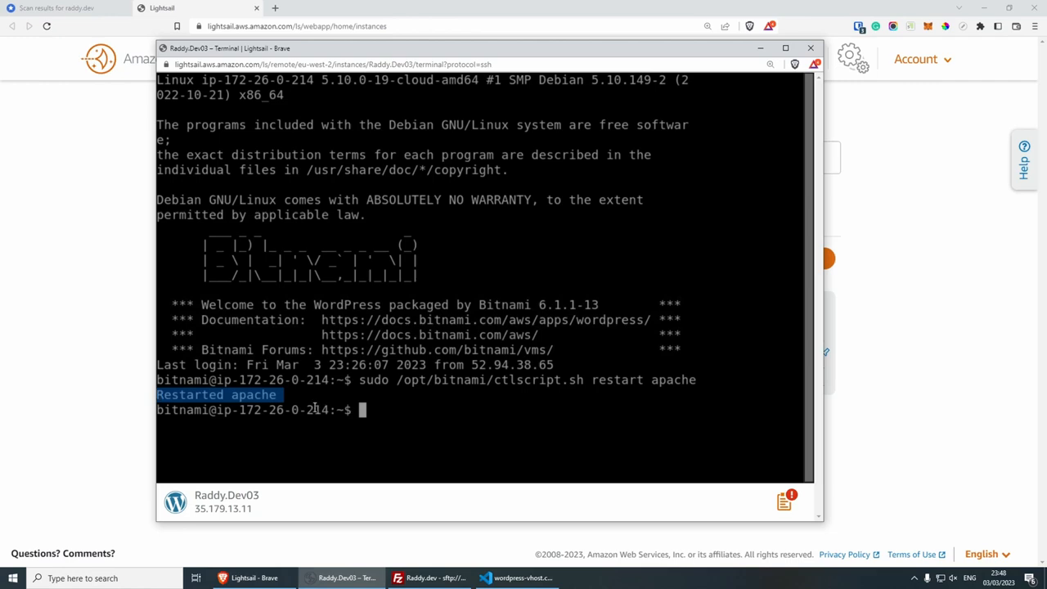
Put the terminal aside and rescan raddy.dev on the Security Headers site with redirects followed
left_click(760, 48)
left_click(56, 10)
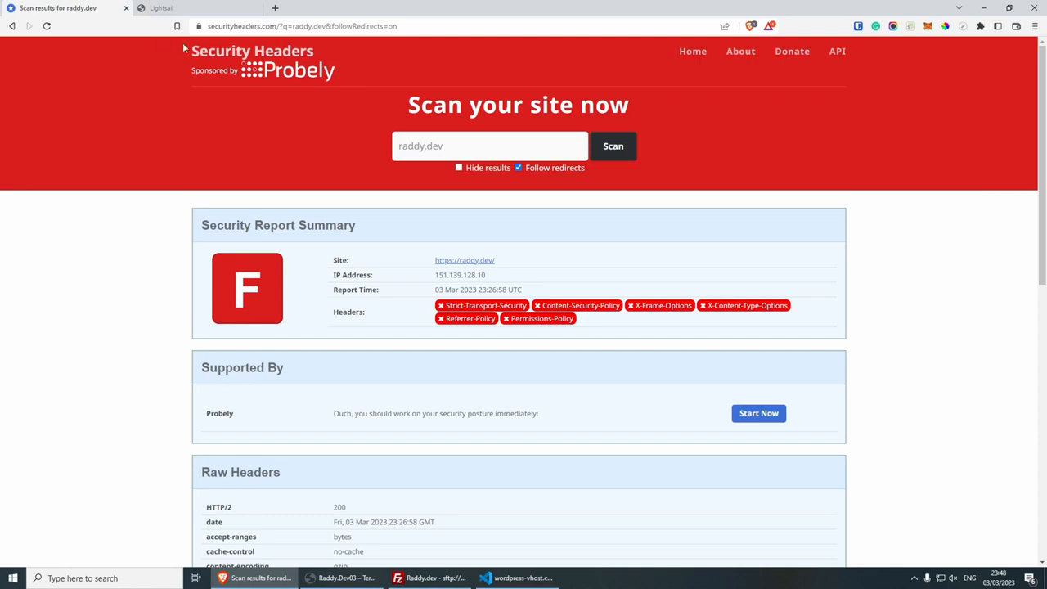
left_click(614, 149)
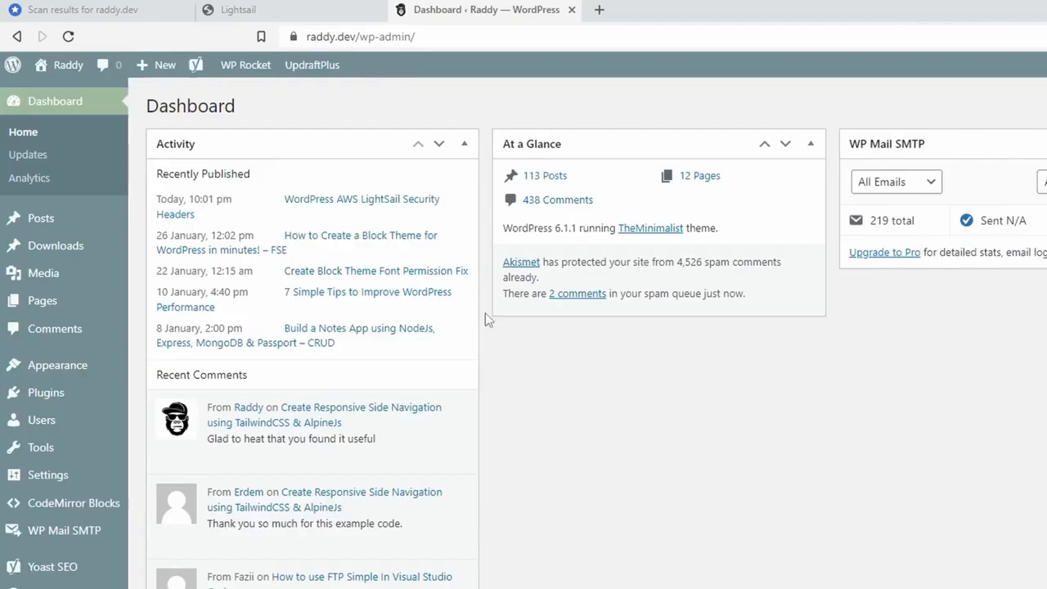
Purge the StackPath CDN cache for the raddy.dev site and confirm the purge
mouse_move(244, 72)
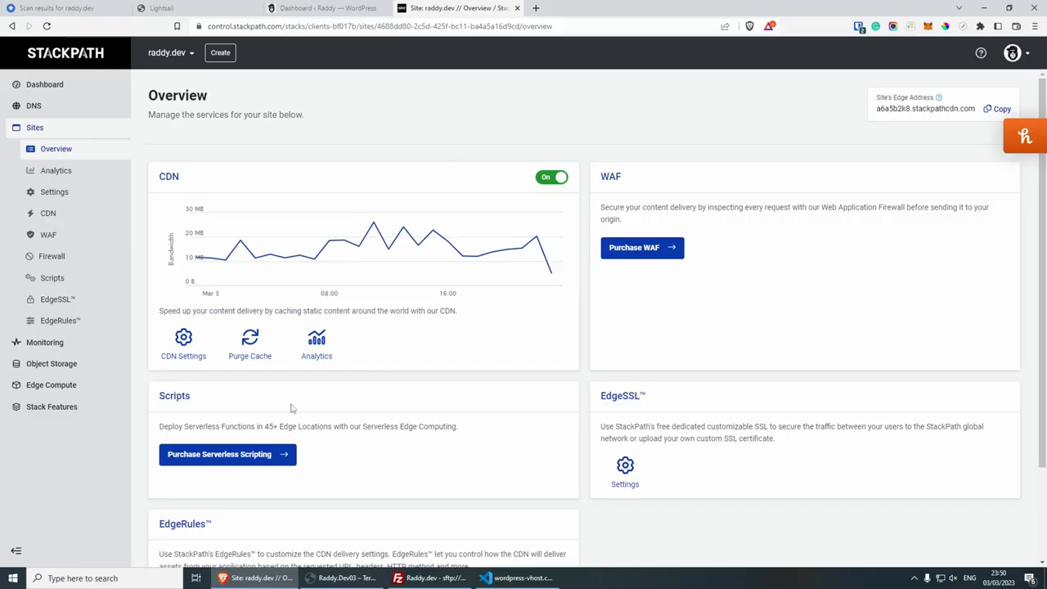
left_click(252, 341)
left_click(385, 343)
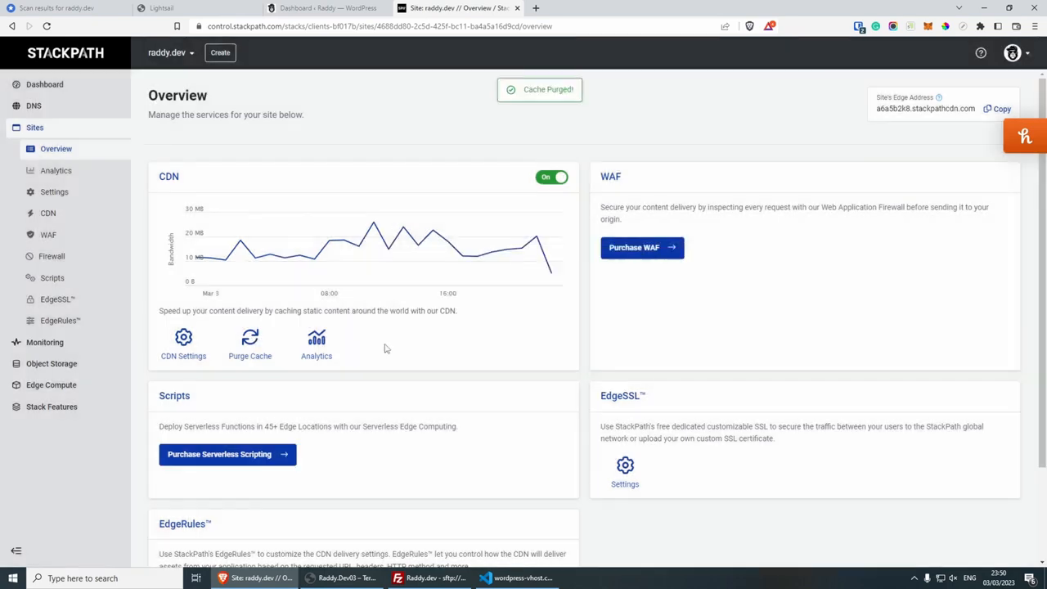
Revisit the WordPress dashboard and StackPath overview, and scan raddy.dev again on Security Headers after the cache purge
left_click(320, 9)
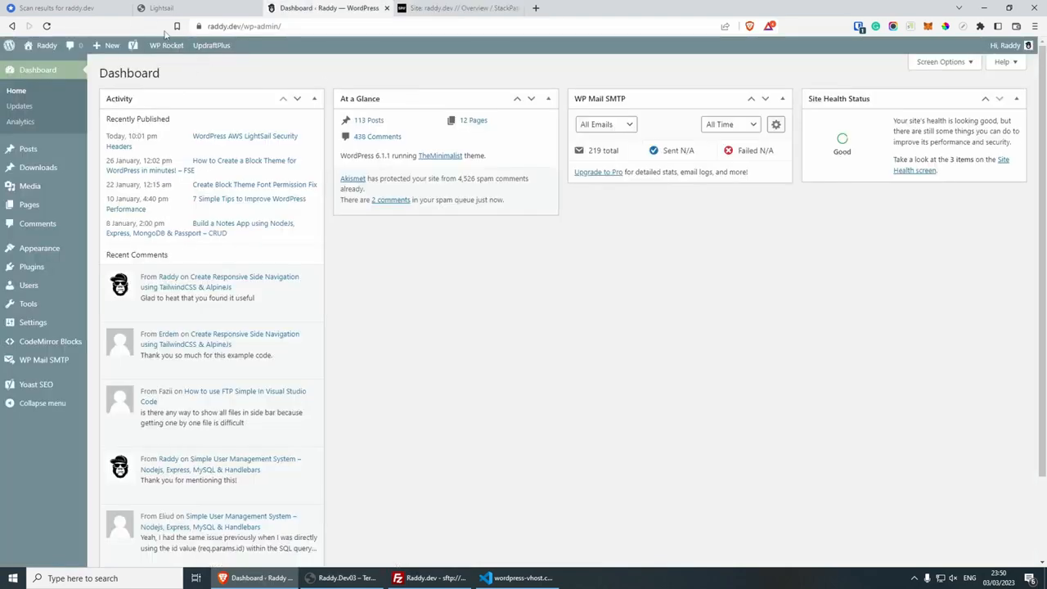
left_click(448, 9)
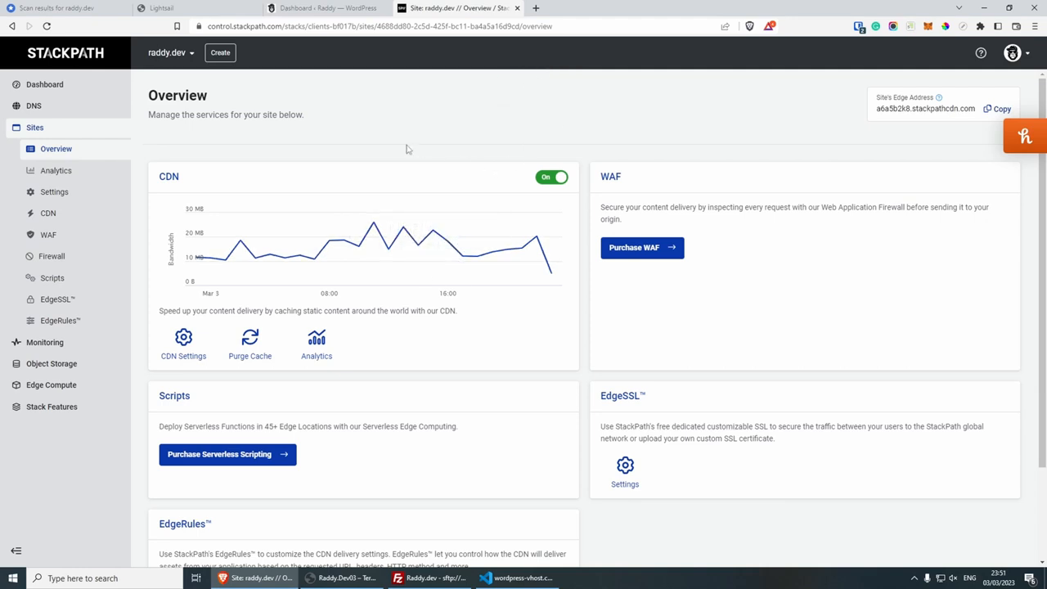
left_click(63, 8)
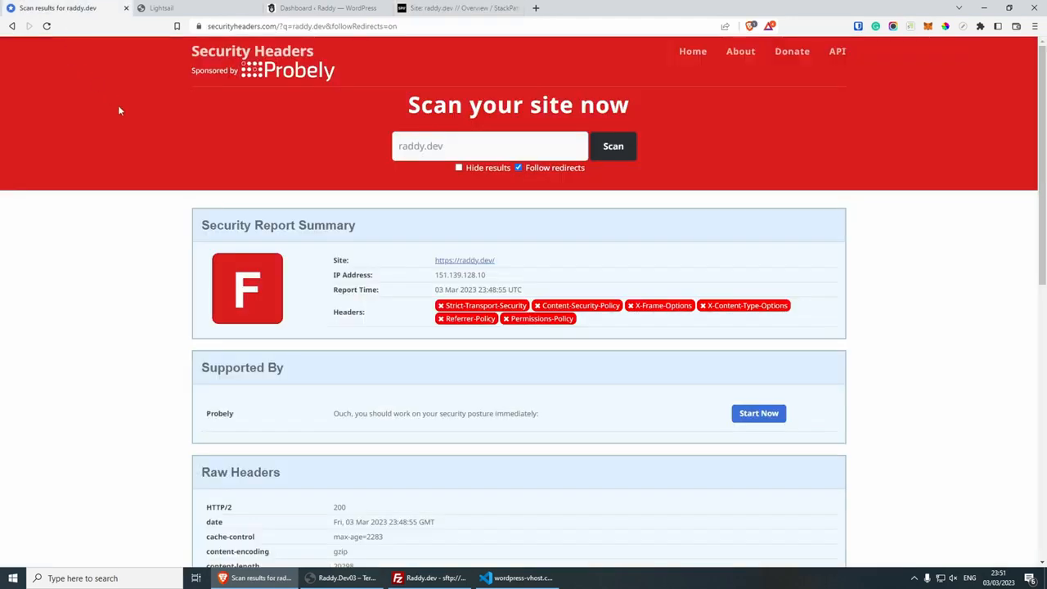
left_click(607, 152)
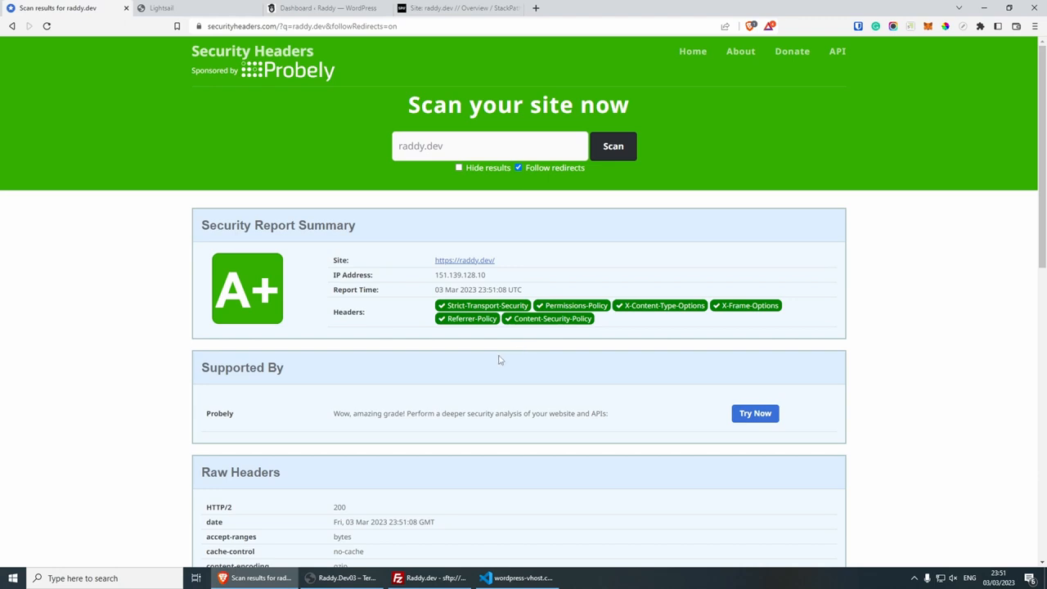
Return to the Raddy.Dev03 terminal and recall the "sudo /opt/bitnami/ctlscript.sh restart apache" command at the prompt
left_click(349, 579)
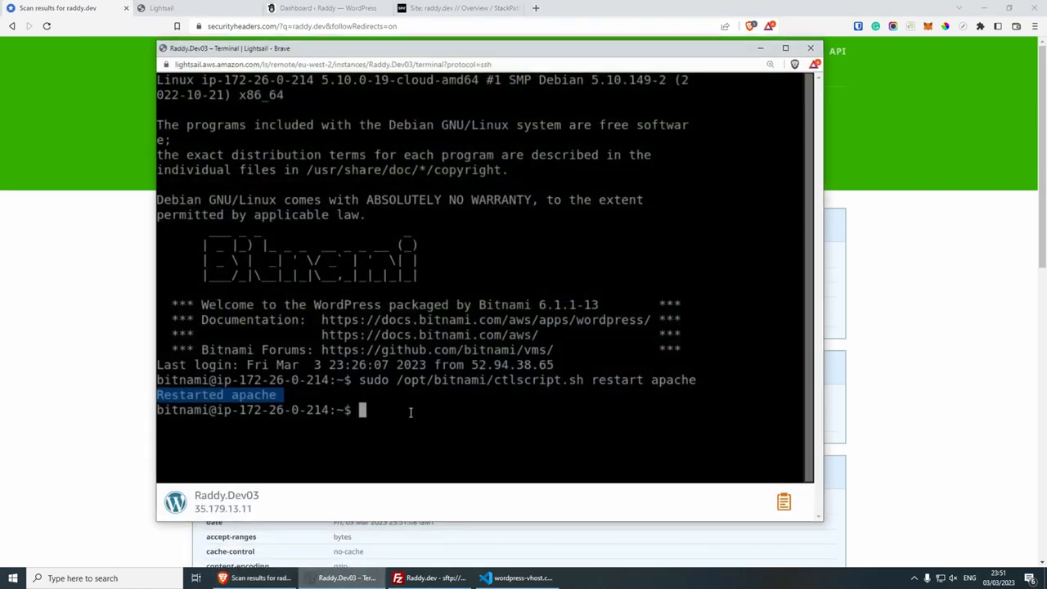
key("Up")
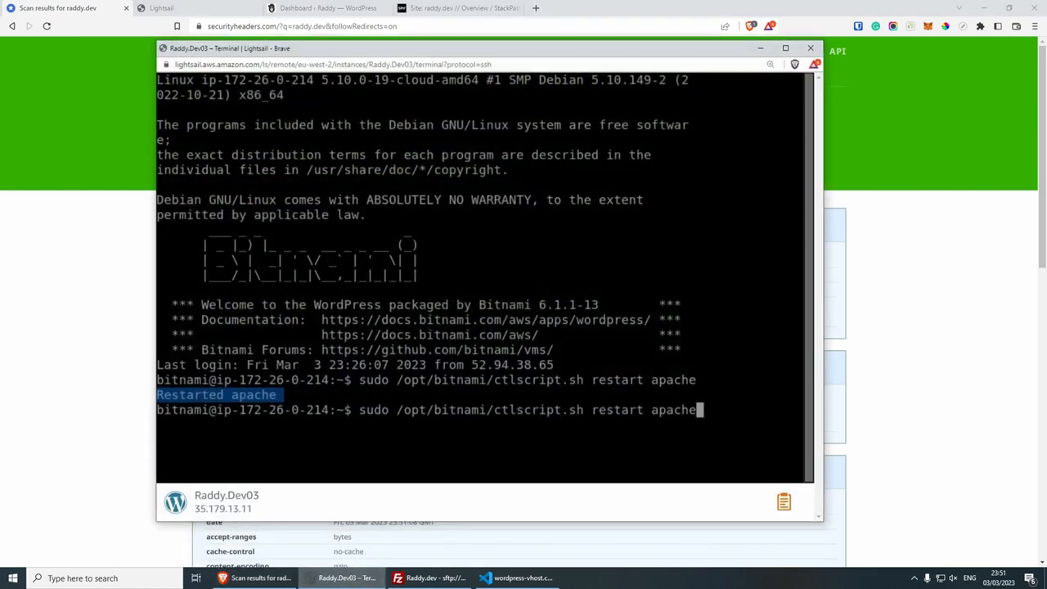